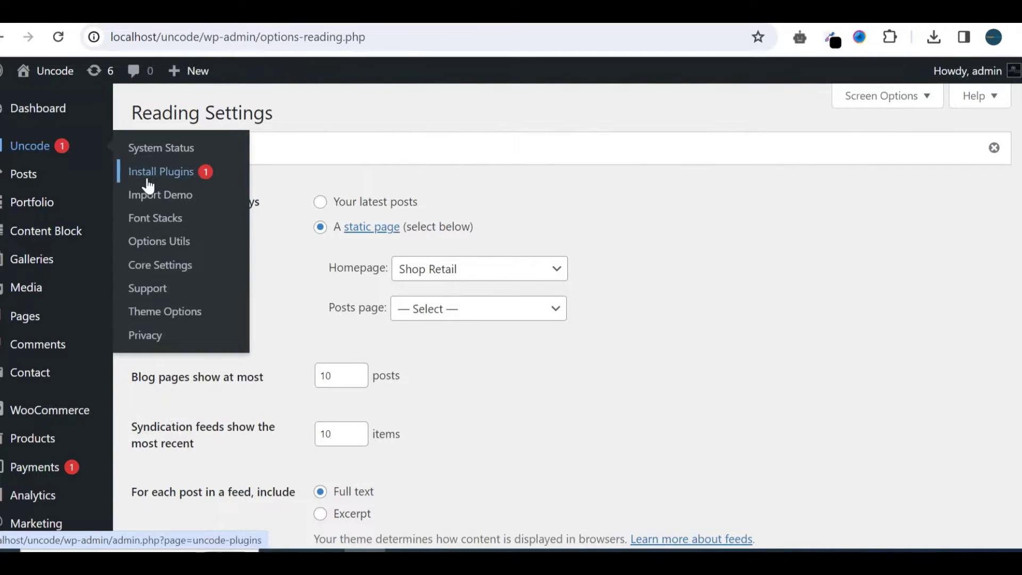
- Enter the Uncode theme options and dismiss the max_input_vars warning notice
left_click(164, 311)
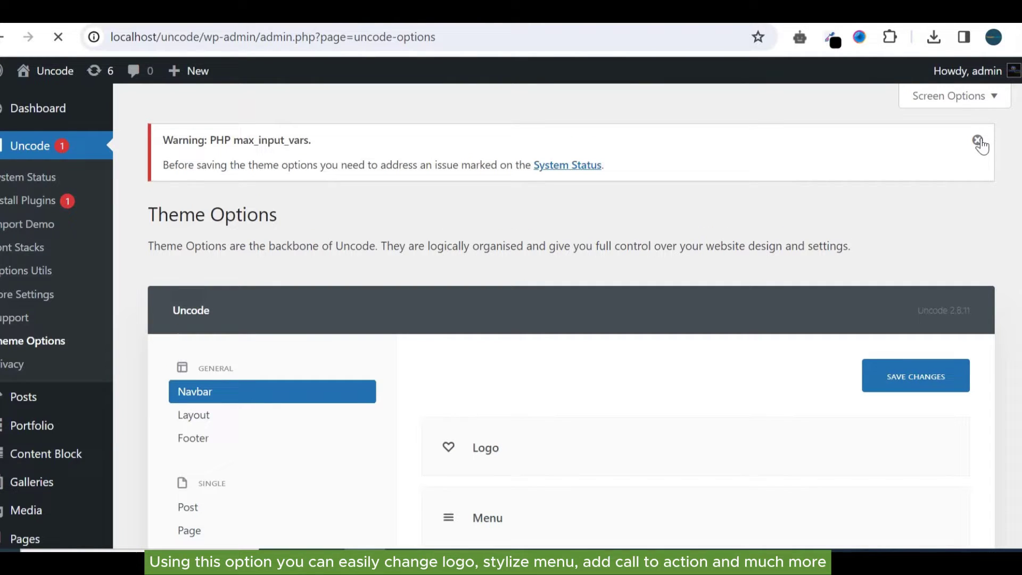
left_click(978, 142)
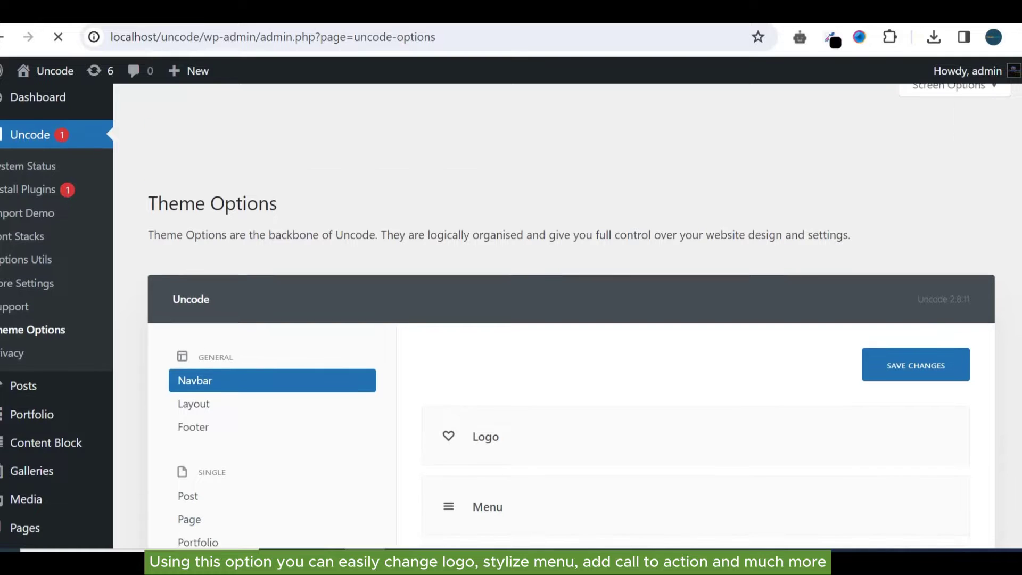
scroll(511, 319, "down", 3)
scroll(512, 320, "down", 3)
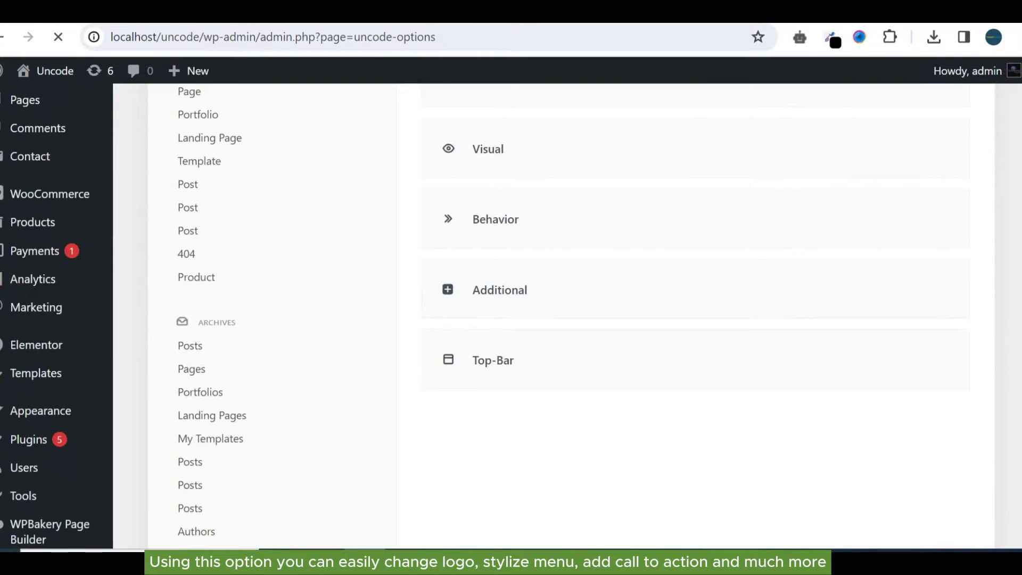
scroll(512, 320, "down", 1)
scroll(999, 225, "up", 3)
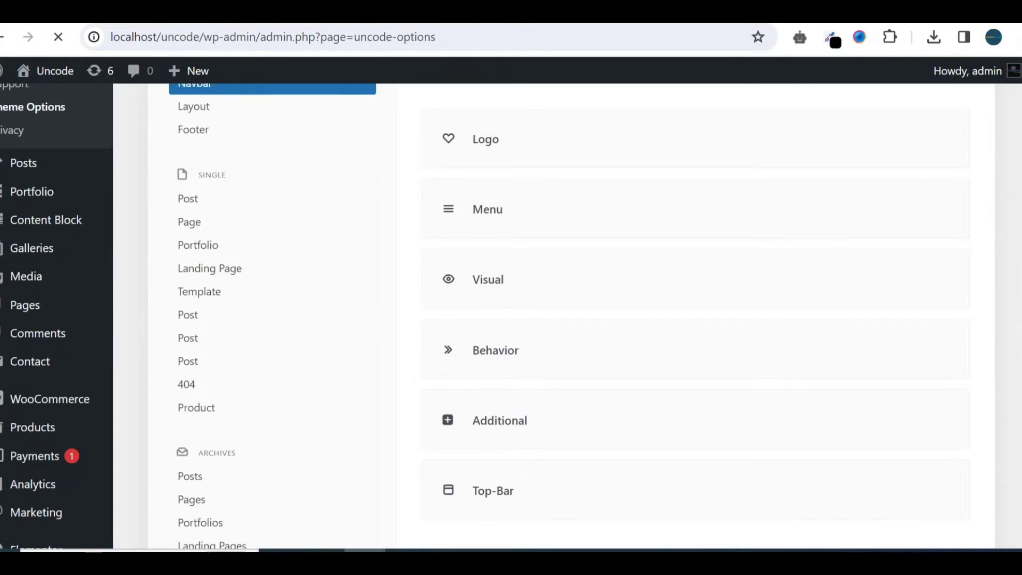
scroll(999, 226, "up", 2)
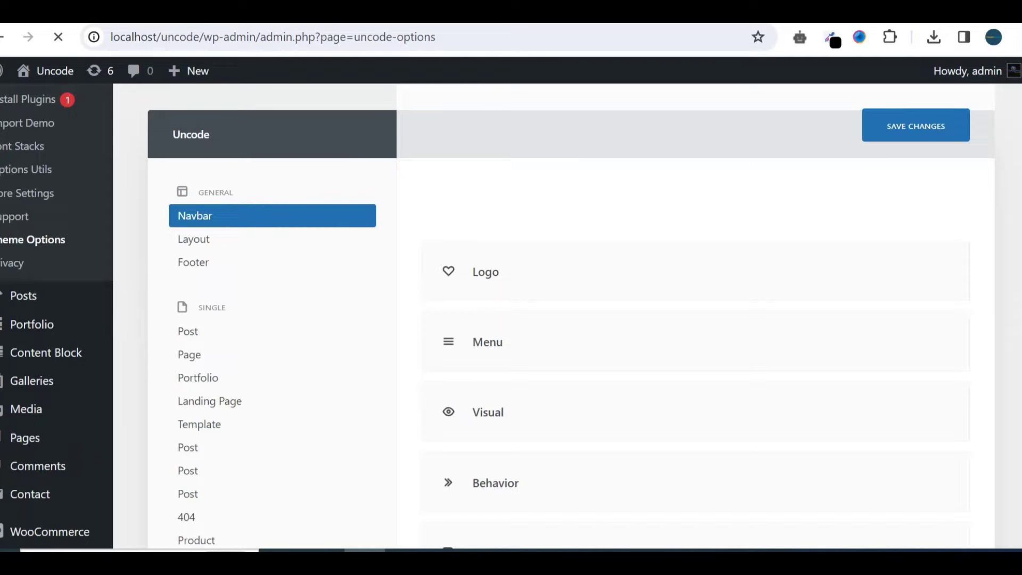
scroll(512, 320, "up", 1)
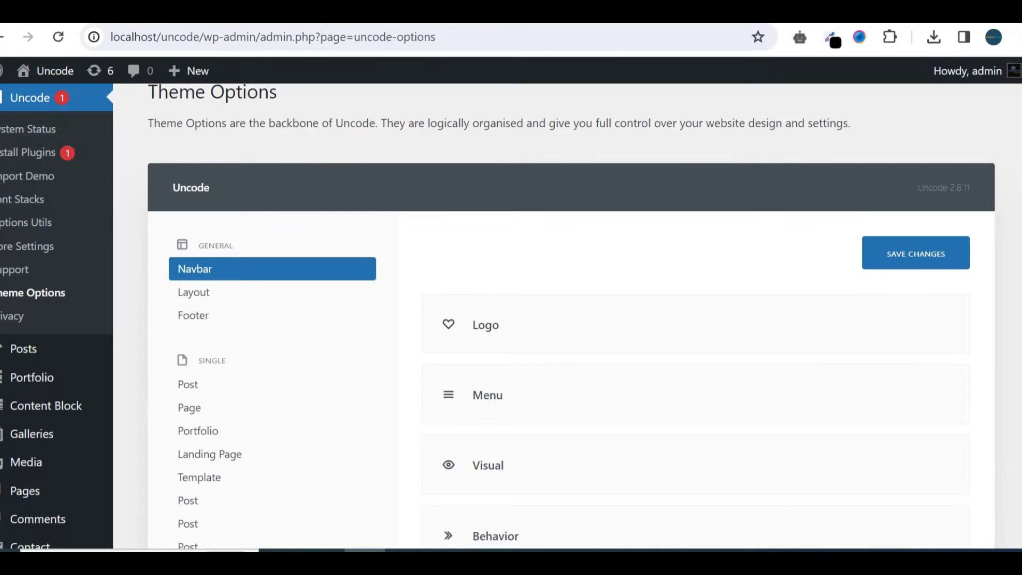
scroll(686, 291, "down", 3)
scroll(685, 290, "up", 2)
left_click(685, 291)
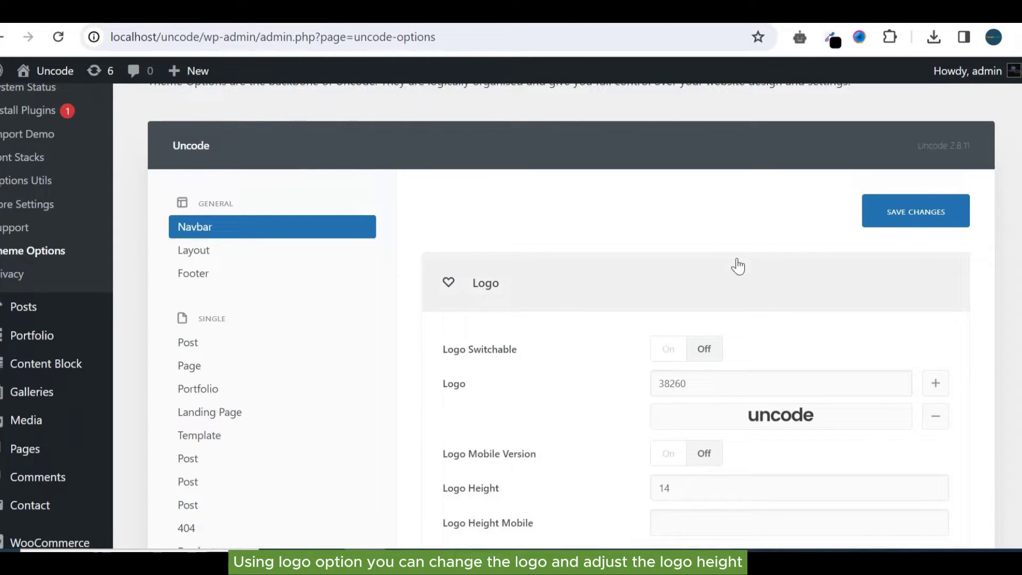
scroll(737, 264, "down", 2)
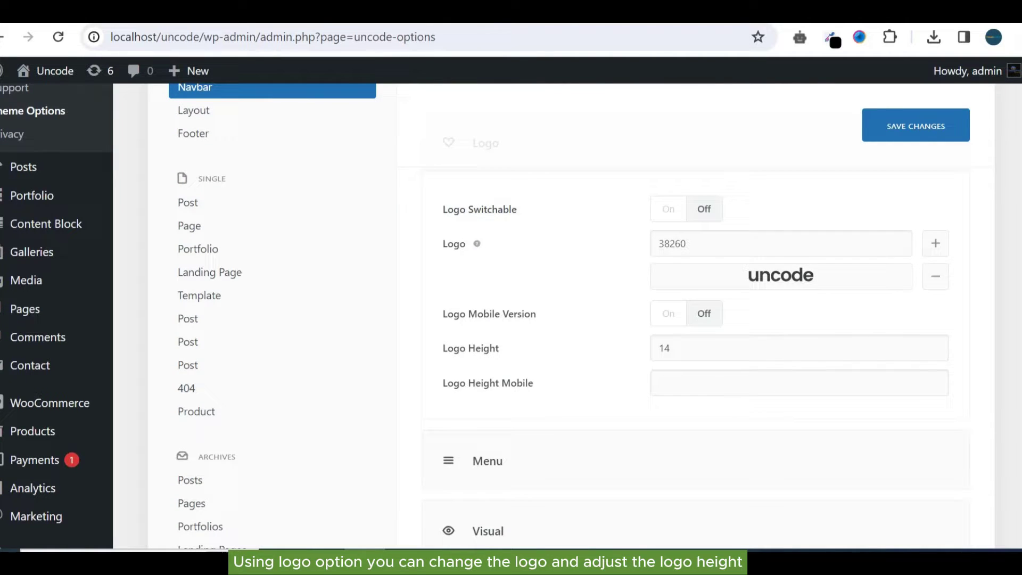
scroll(805, 284, "up", 1)
scroll(497, 318, "down", 1)
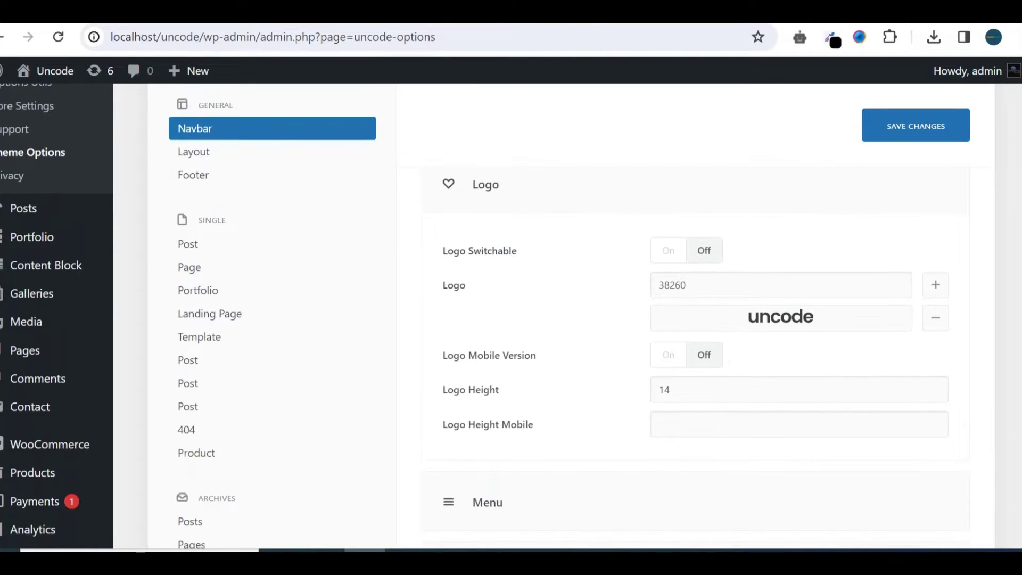
- Expand the Navbar Menu layout settings and save the theme options
left_click(890, 203)
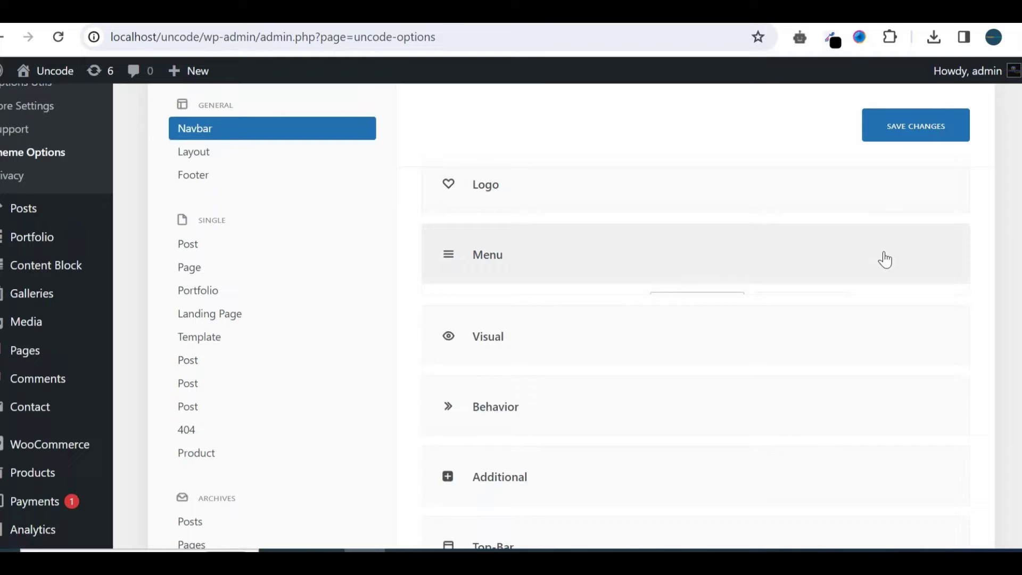
scroll(511, 320, "down", 1)
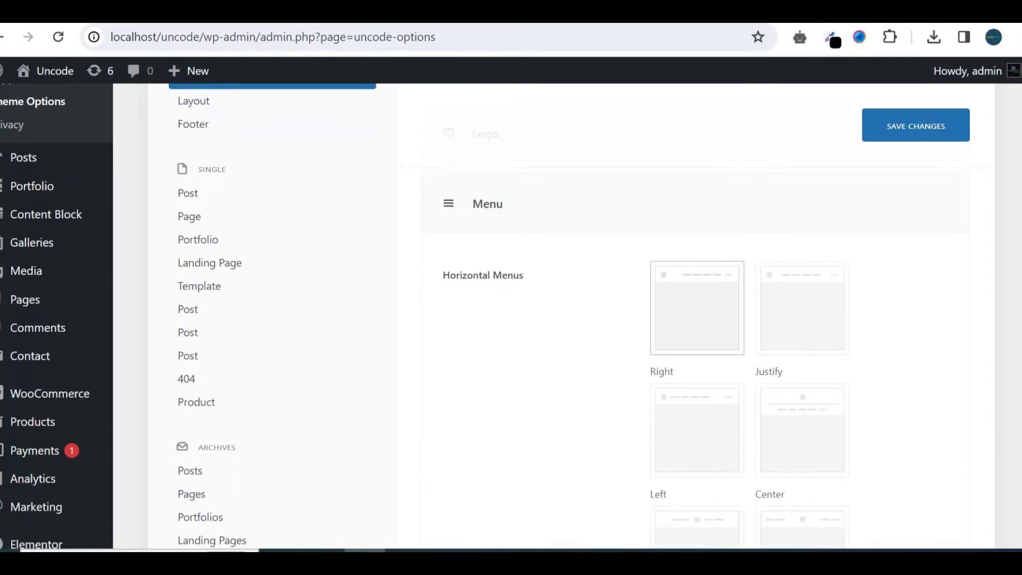
scroll(511, 320, "down", 1)
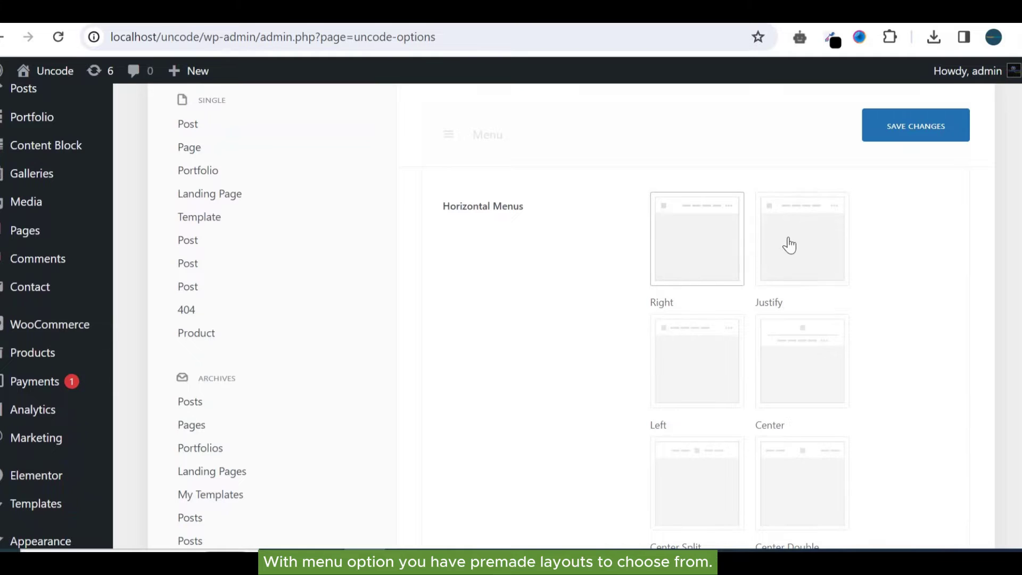
scroll(803, 245, "down", 2)
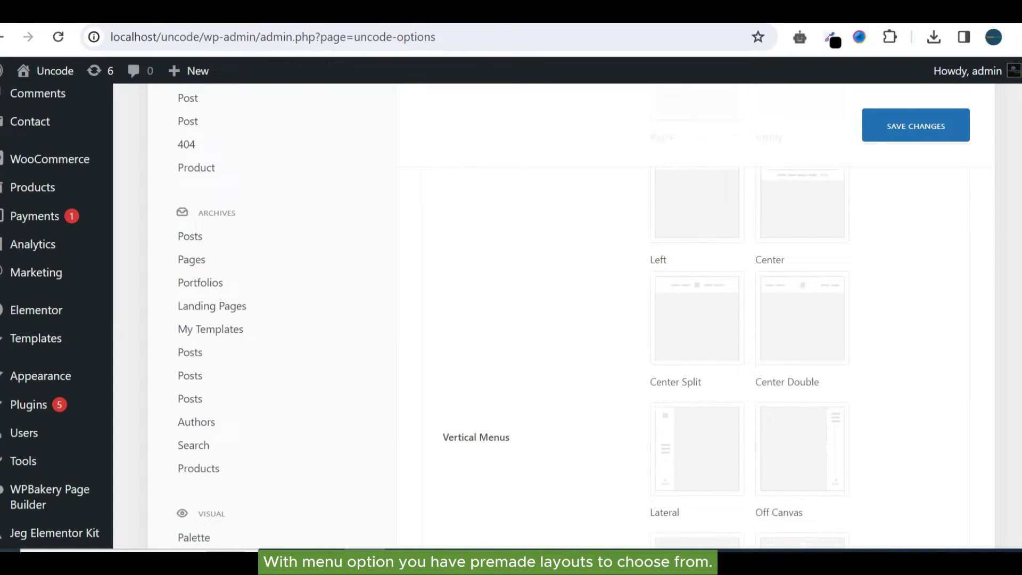
scroll(511, 320, "down", 1)
scroll(511, 319, "down", 2)
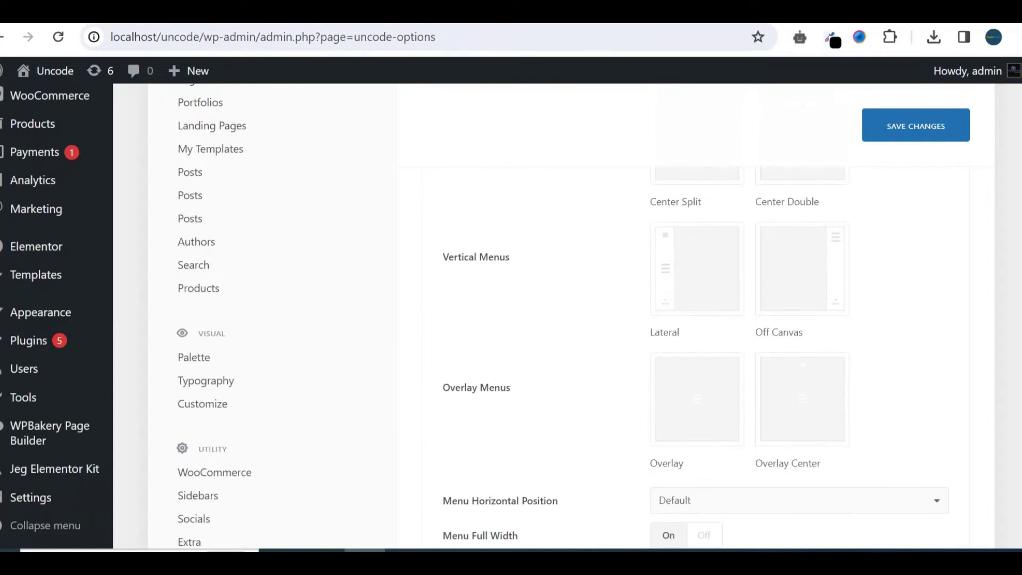
scroll(512, 320, "down", 1)
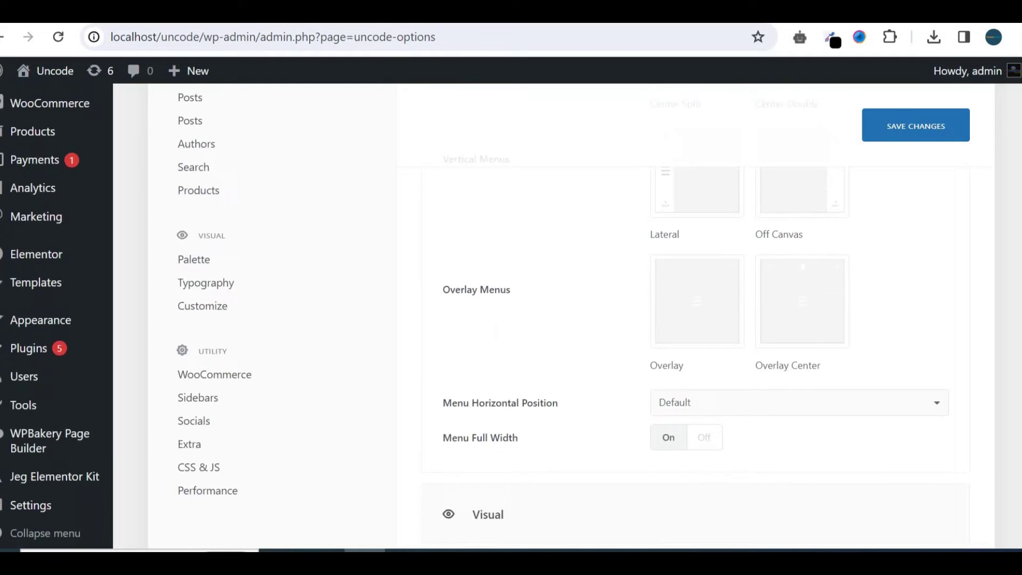
scroll(511, 320, "up", 3)
scroll(512, 320, "up", 3)
scroll(511, 319, "up", 1)
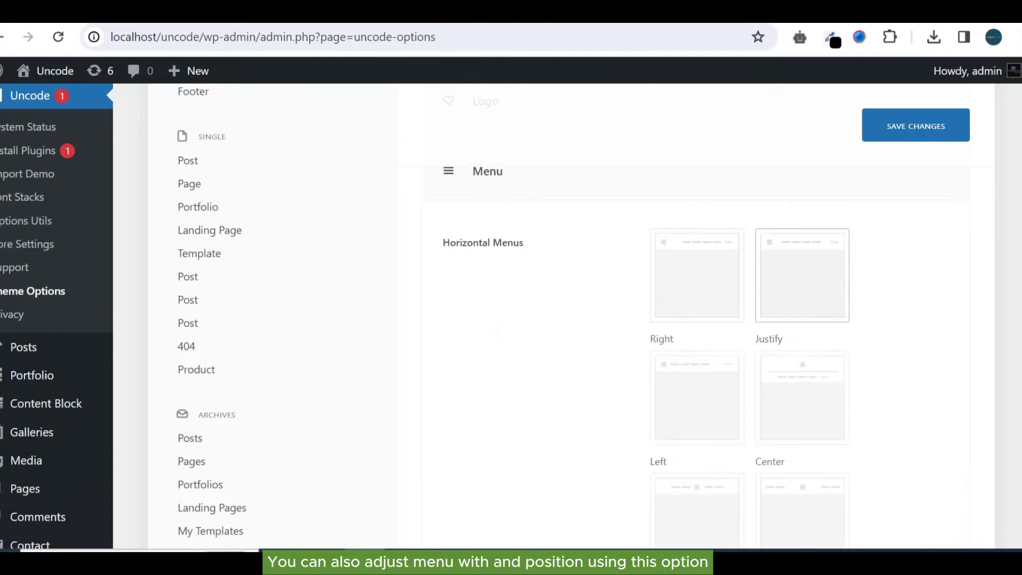
scroll(999, 249, "down", 5)
scroll(695, 320, "down", 3)
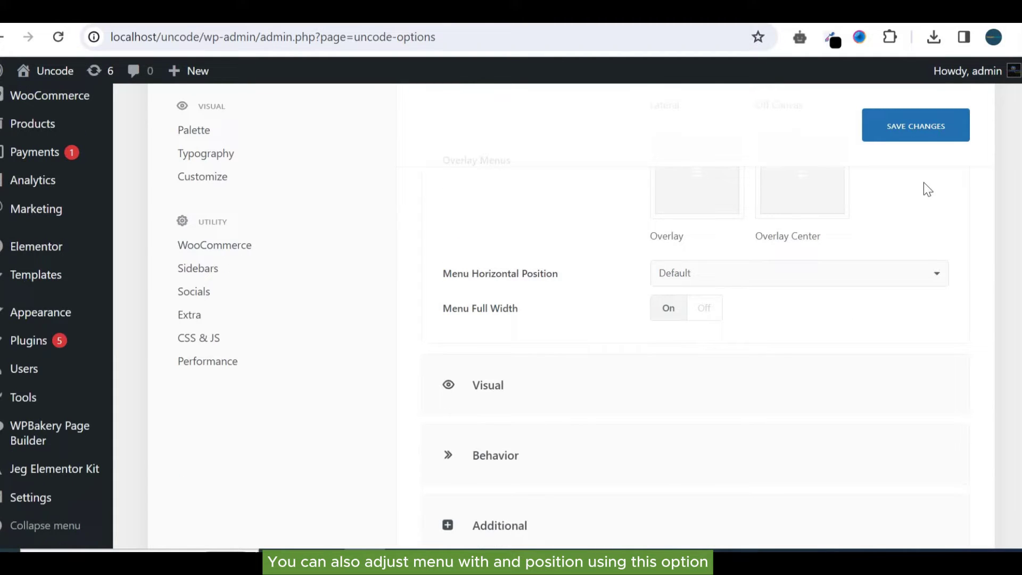
left_click(917, 125)
scroll(916, 125, "up", 5)
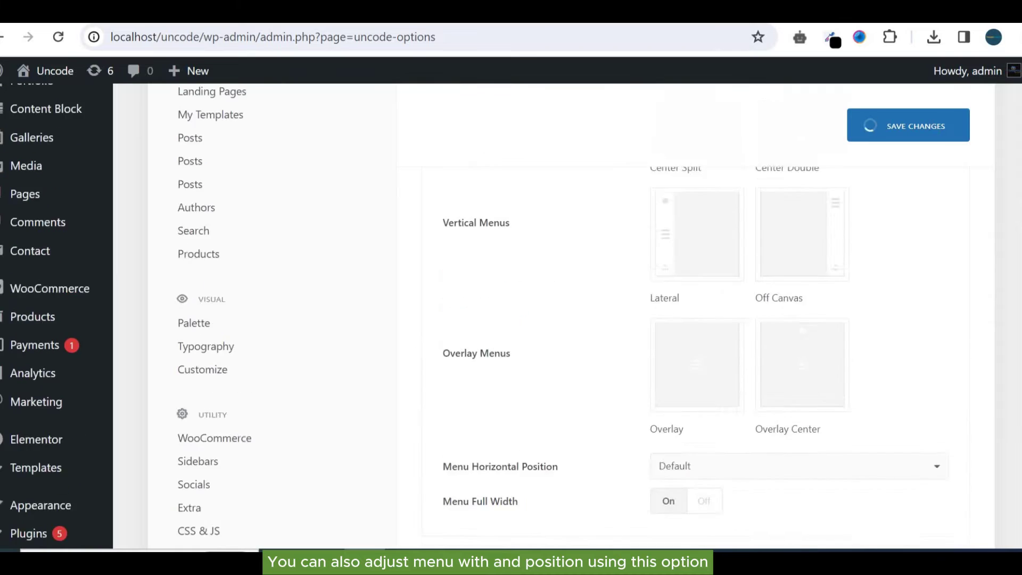
scroll(511, 320, "down", 2)
scroll(511, 320, "down", 2)
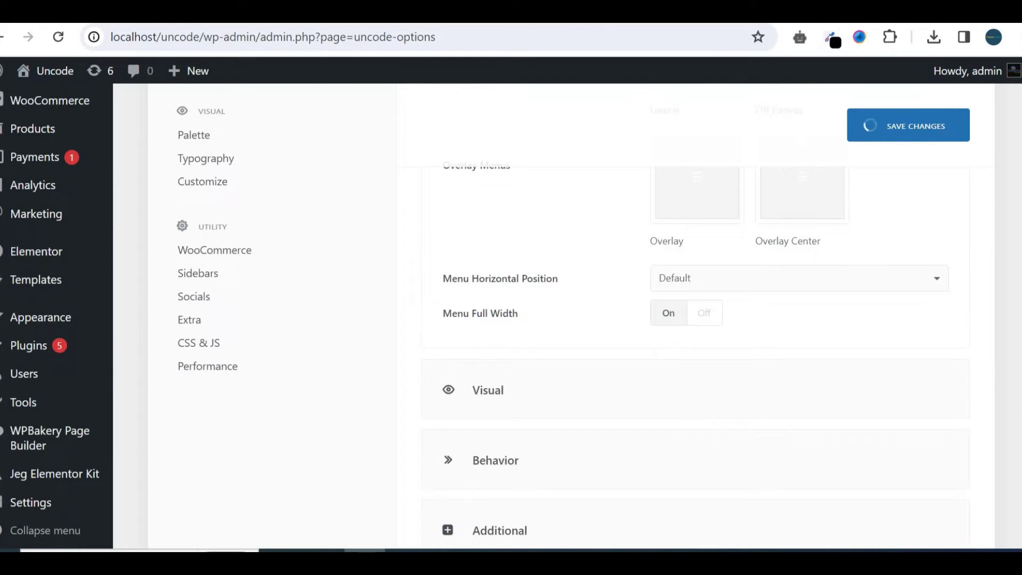
scroll(512, 320, "down", 1)
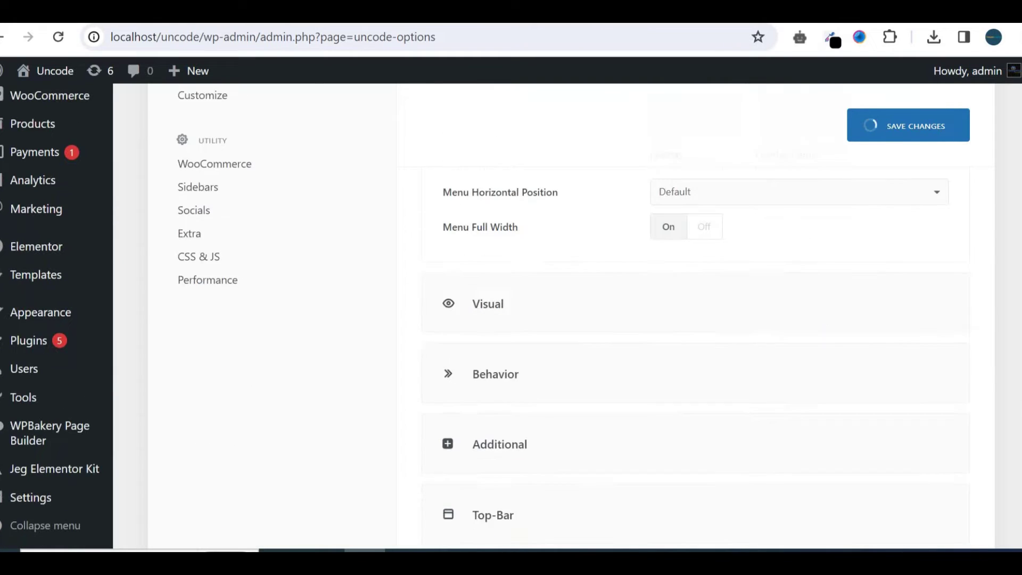
- Expand the Navbar's Visual settings while the save processes
left_click(714, 263)
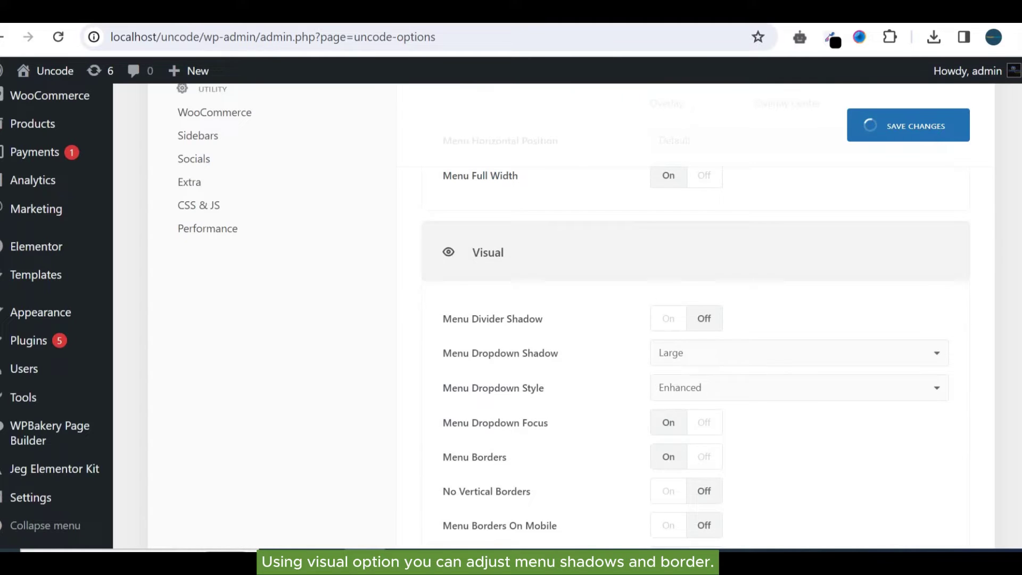
scroll(714, 263, "down", 1)
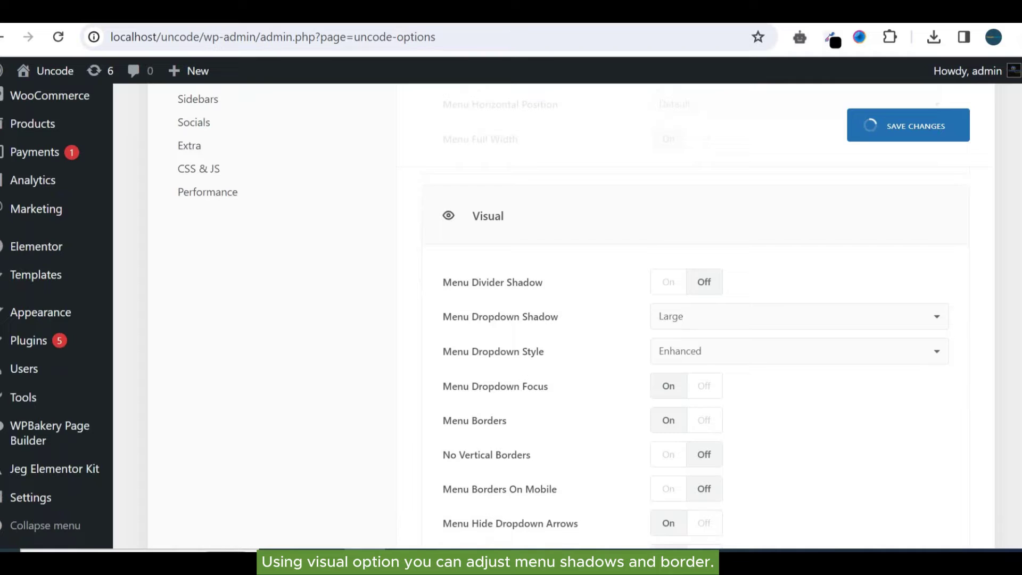
scroll(571, 320, "down", 1)
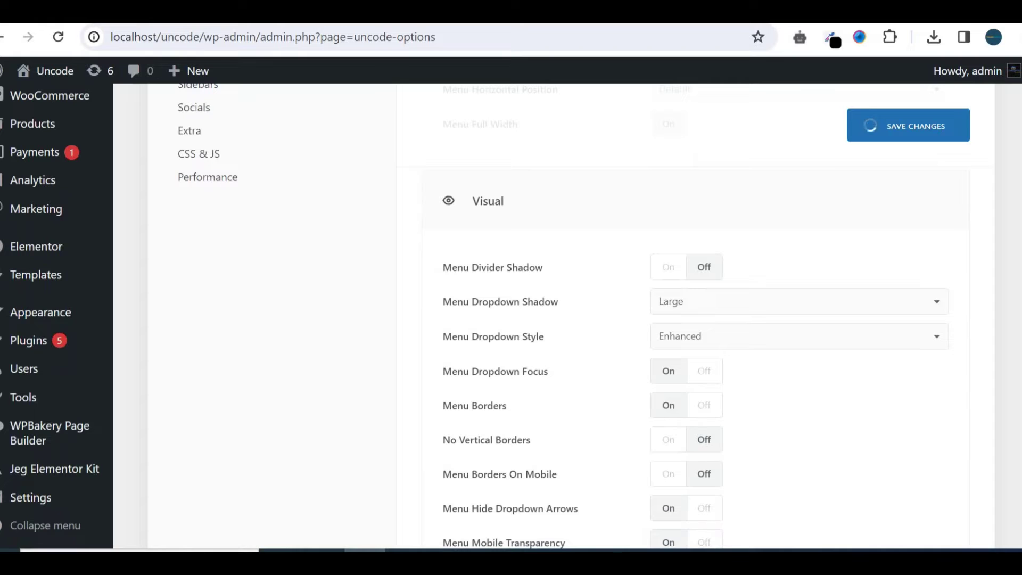
scroll(571, 320, "down", 1)
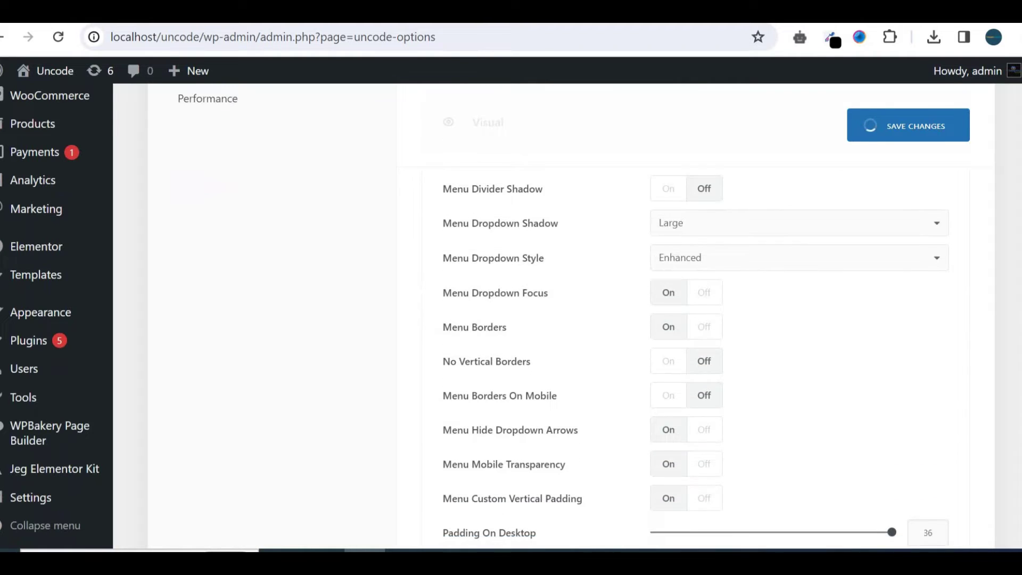
scroll(572, 320, "down", 1)
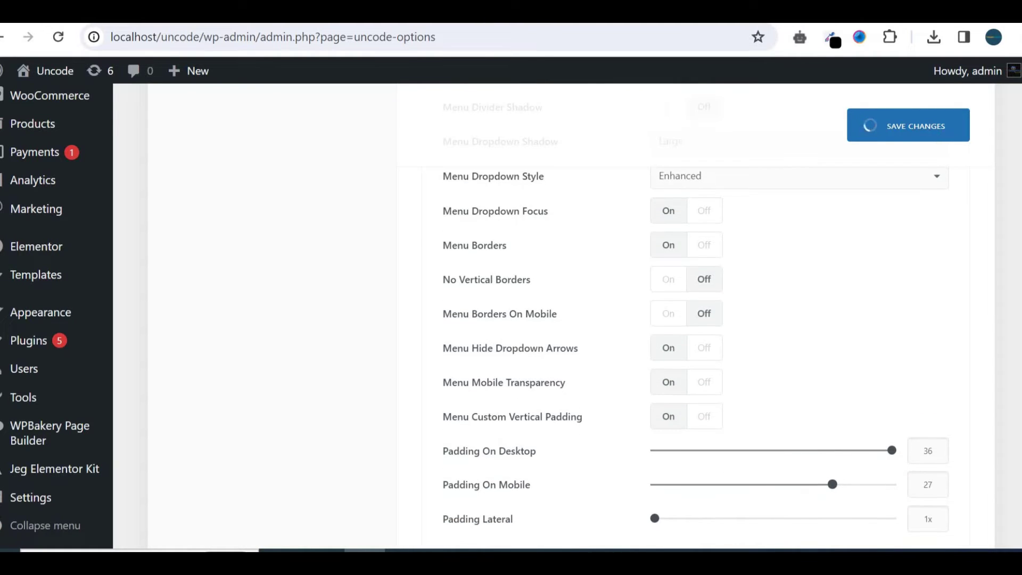
scroll(571, 320, "down", 2)
scroll(571, 319, "up", 1)
scroll(570, 320, "up", 1)
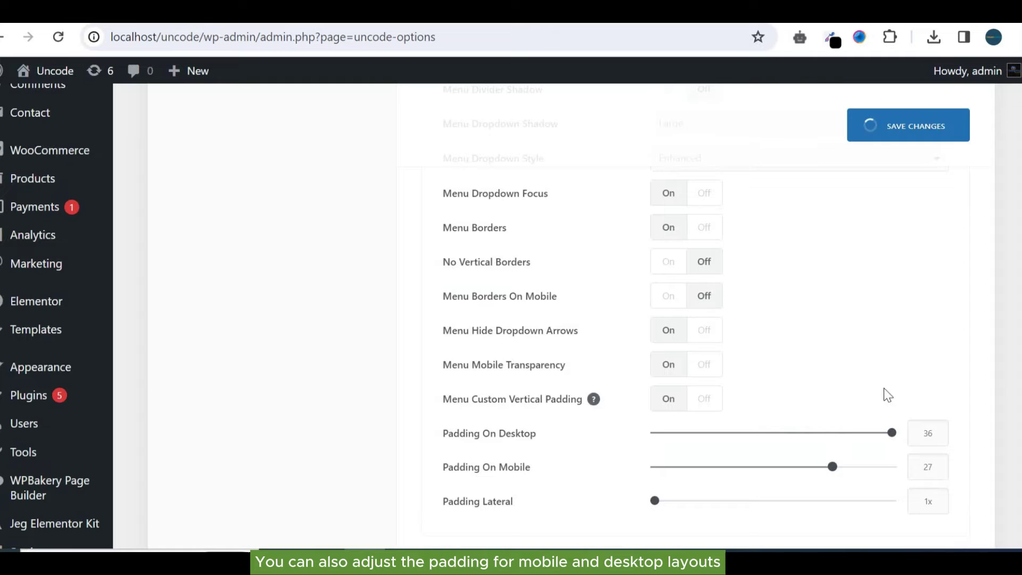
scroll(695, 319, "down", 2)
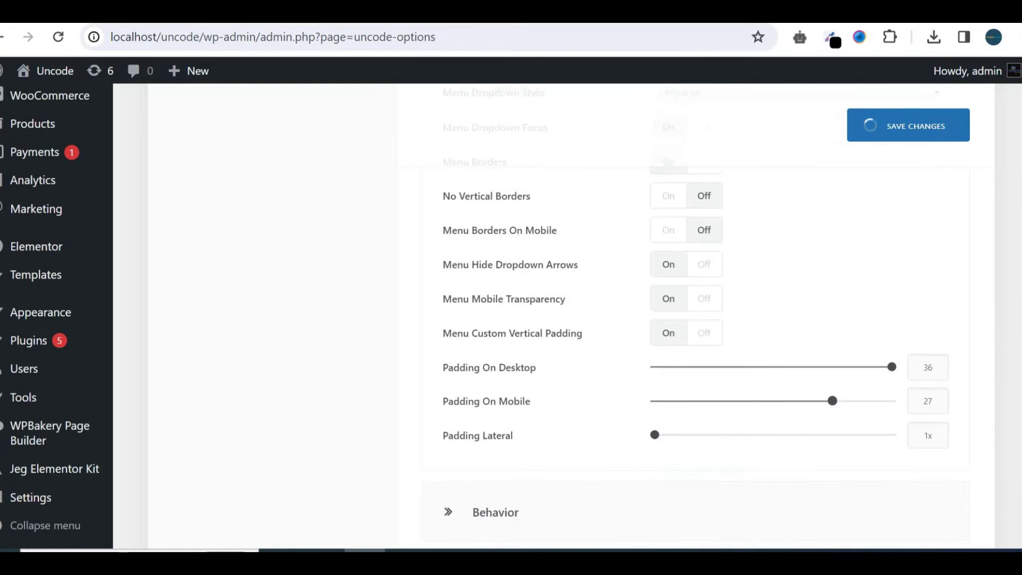
scroll(695, 320, "up", 2)
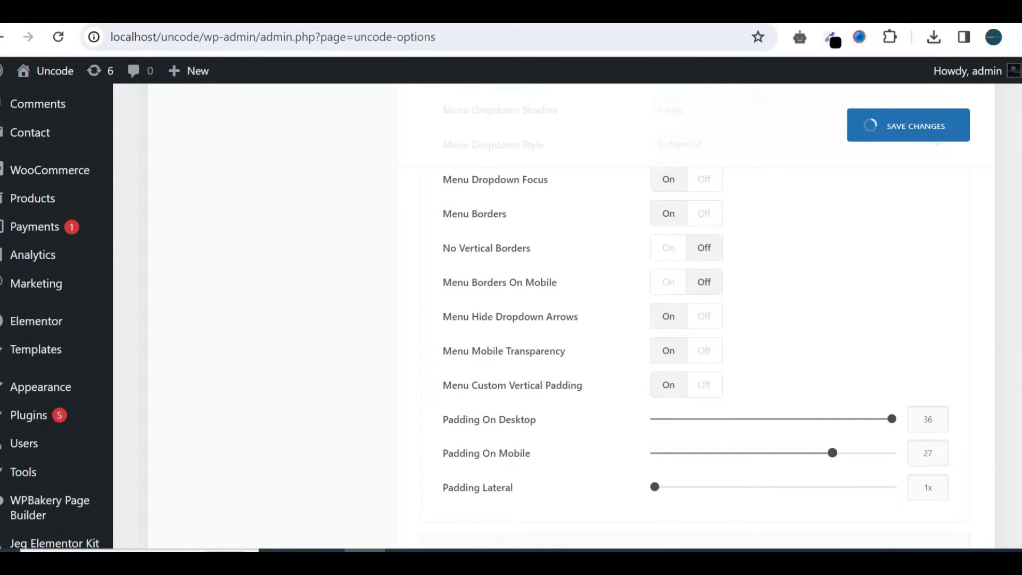
scroll(695, 319, "down", 1)
scroll(695, 319, "down", 1)
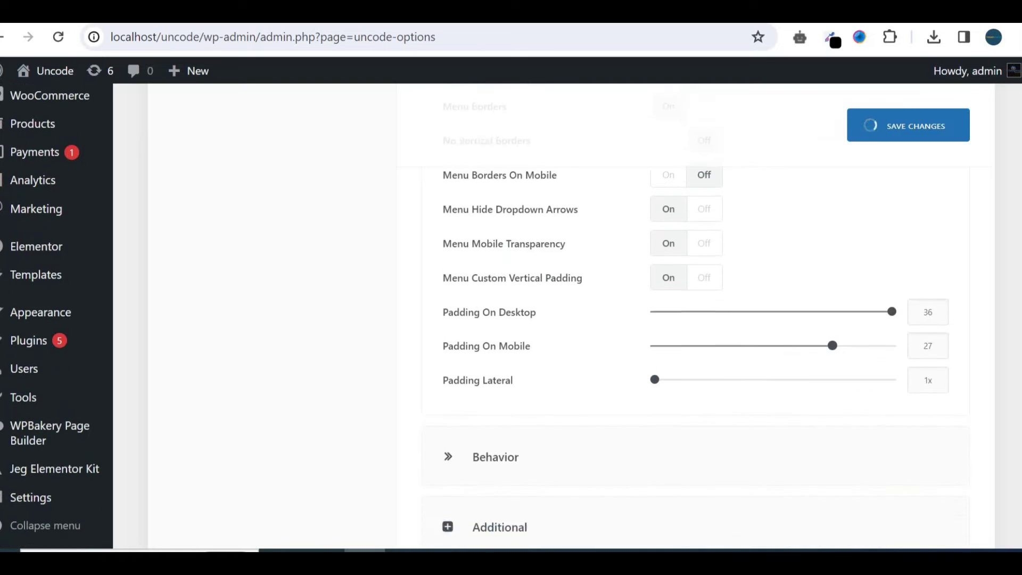
scroll(694, 320, "down", 1)
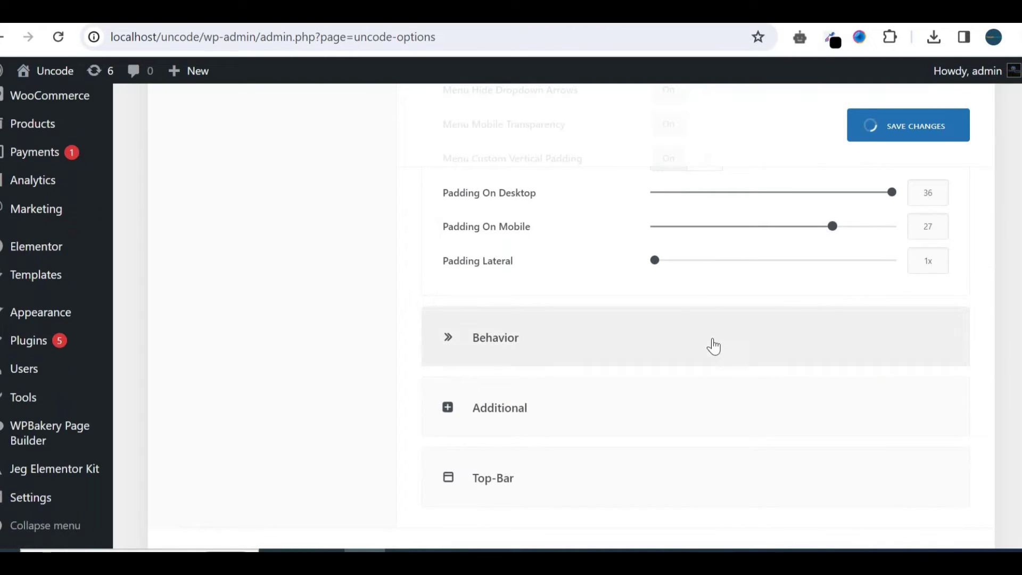
- Expand the navbar Behavior settings and review the Menu Sticky explanation
left_click(712, 345)
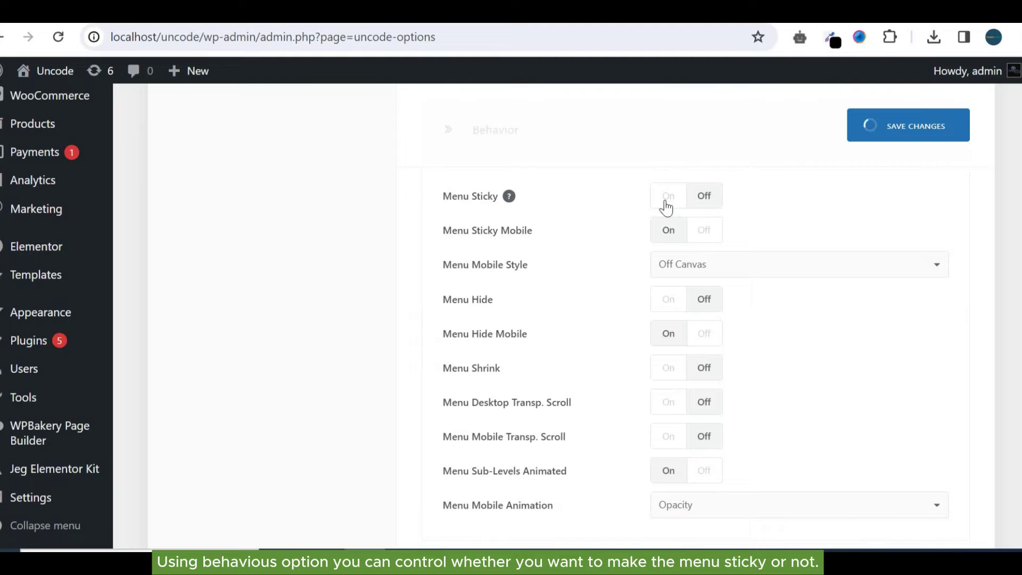
left_click(509, 197)
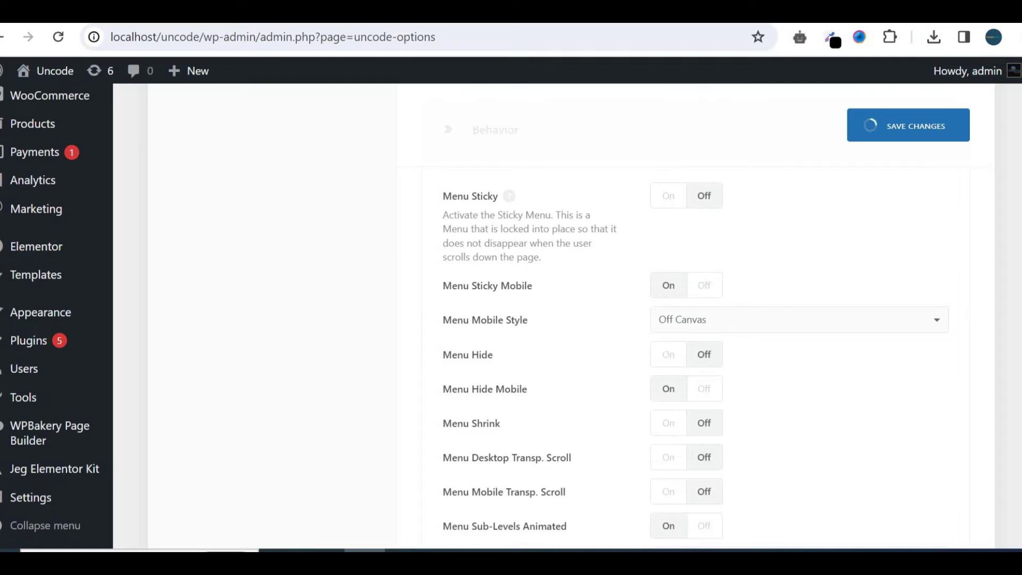
left_click(509, 196)
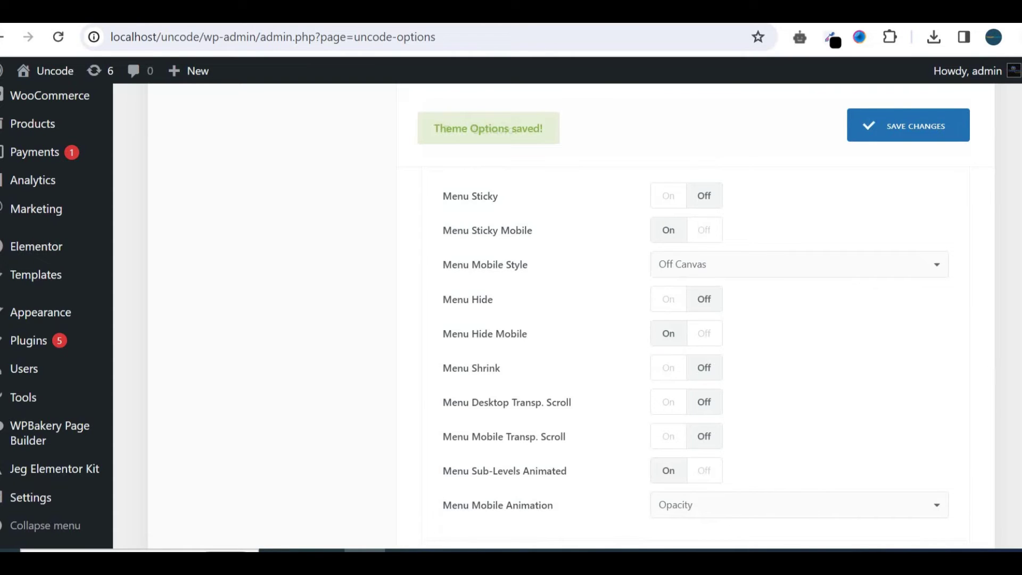
scroll(571, 320, "down", 3)
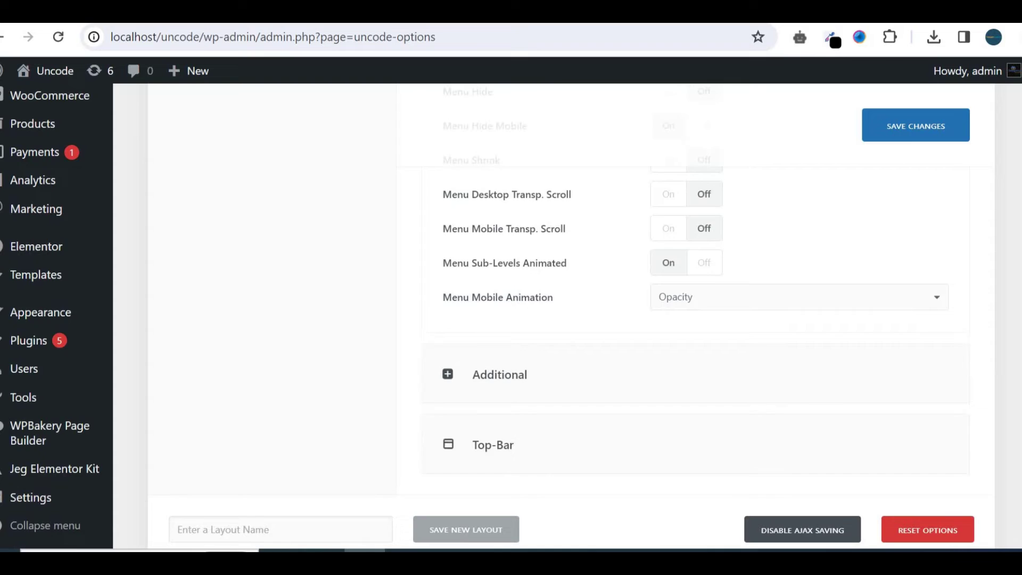
scroll(572, 320, "up", 2)
scroll(571, 319, "up", 2)
scroll(570, 320, "down", 3)
scroll(571, 321, "down", 1)
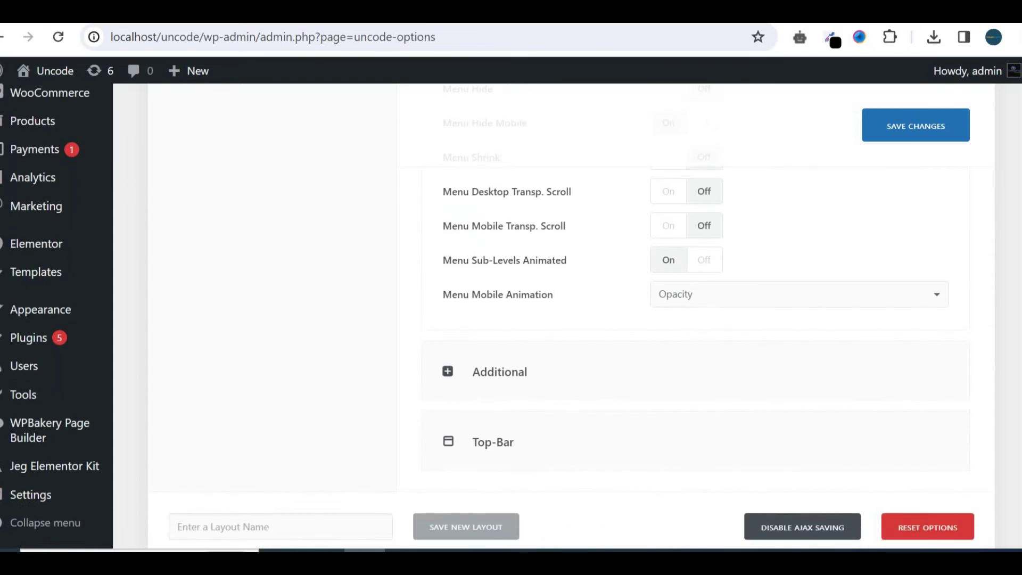
scroll(644, 312, "down", 1)
- In Additional, turn Hide Call To Action Menu off, Cart Icon and Account Icon on, and save
left_click(640, 311)
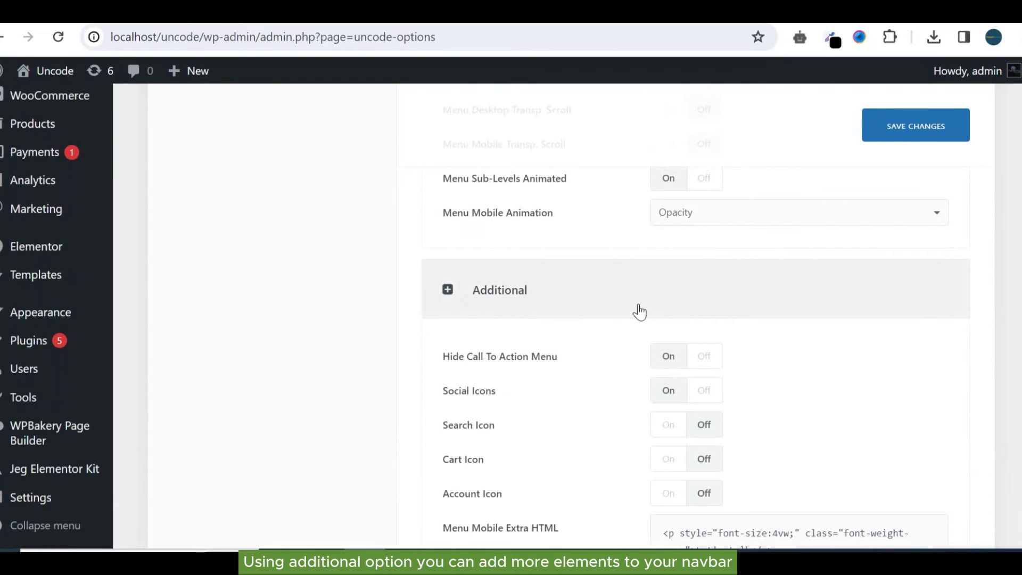
scroll(695, 320, "down", 2)
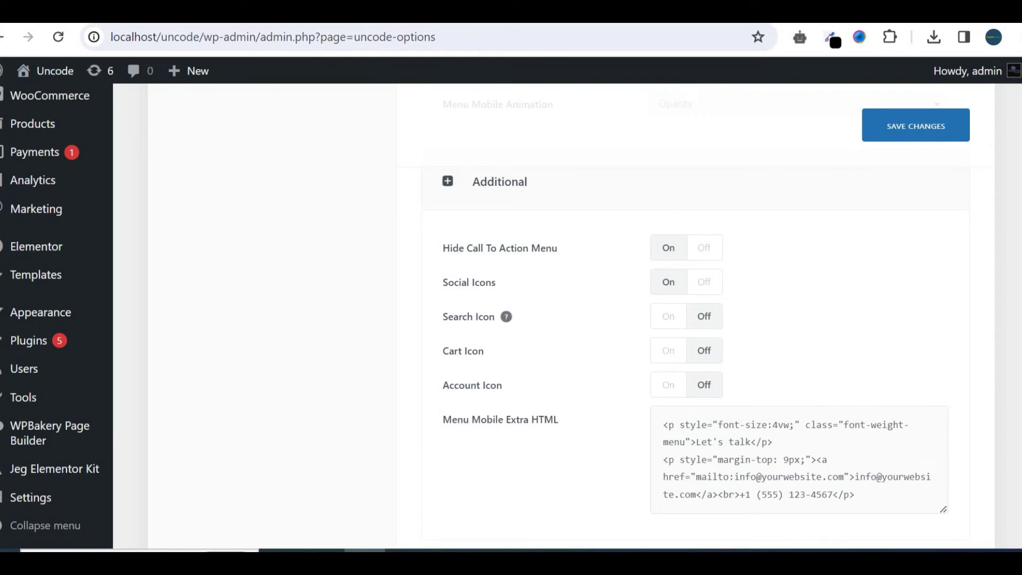
left_click(709, 252)
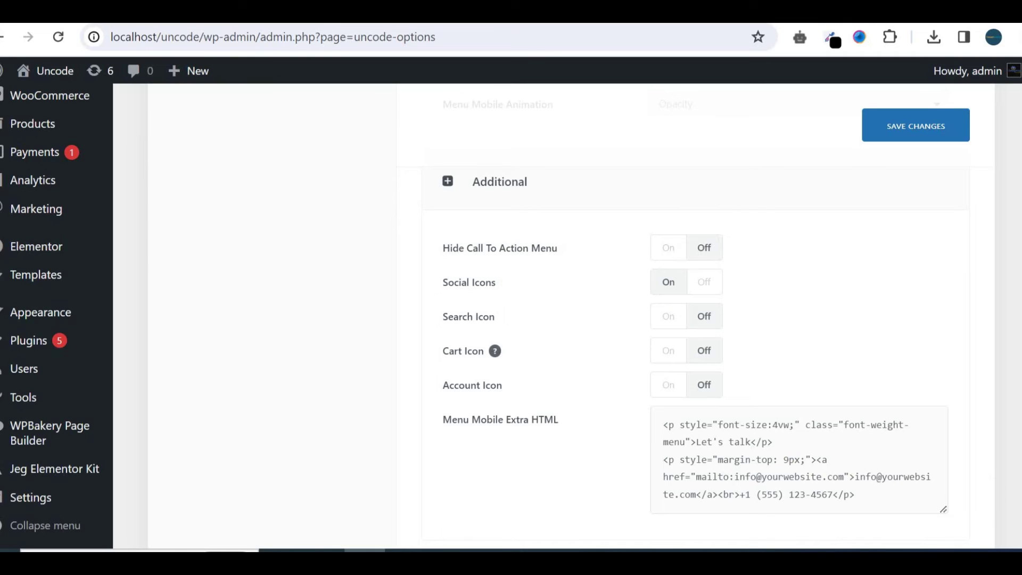
left_click(670, 351)
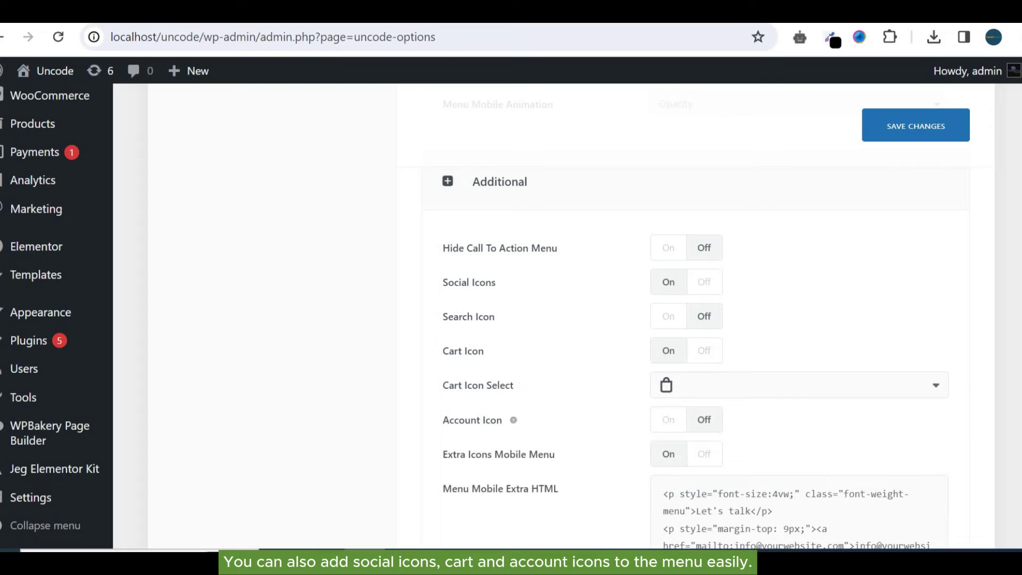
scroll(583, 336, "down", 2)
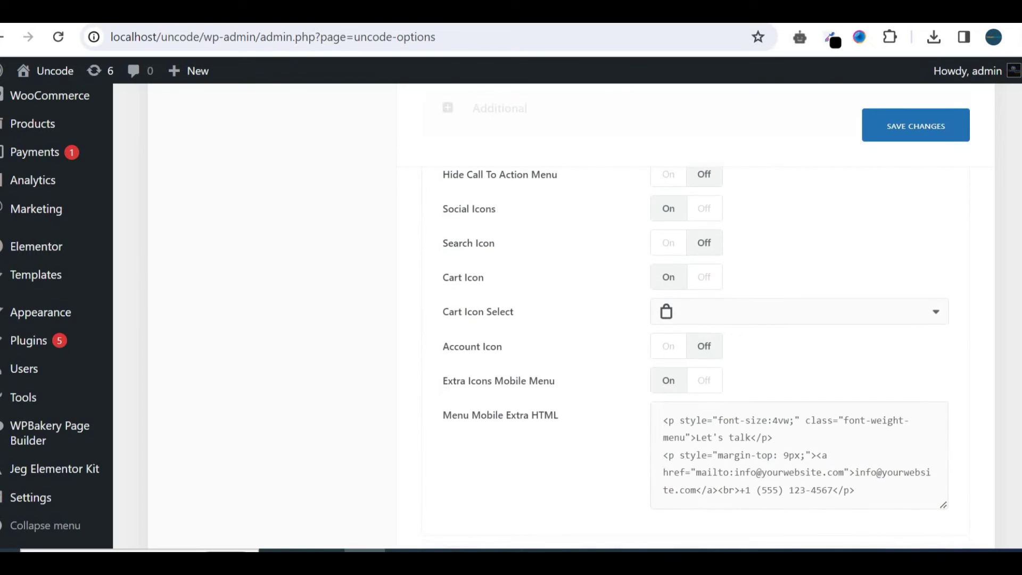
scroll(663, 332, "down", 1)
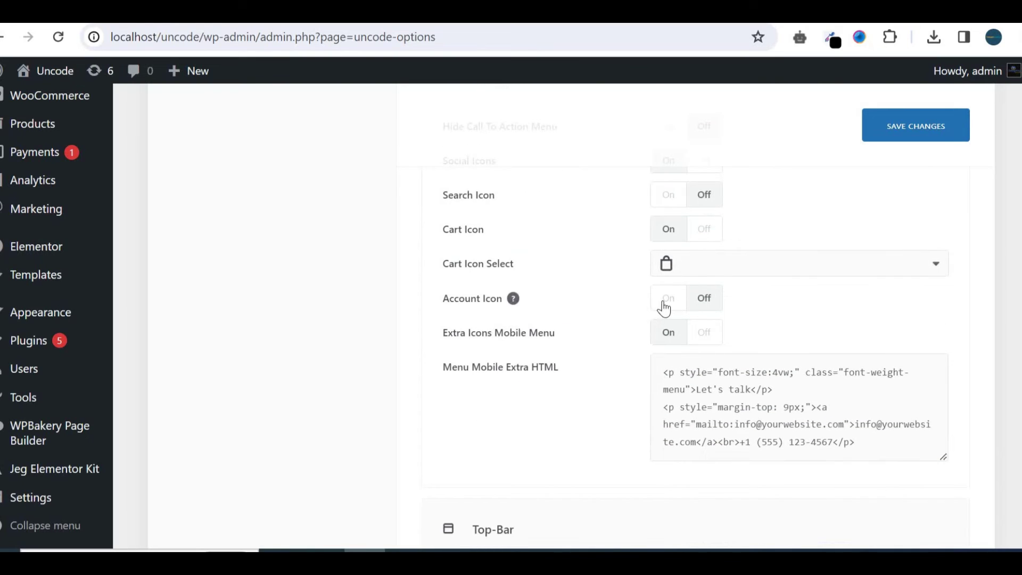
left_click(667, 302)
left_click(905, 138)
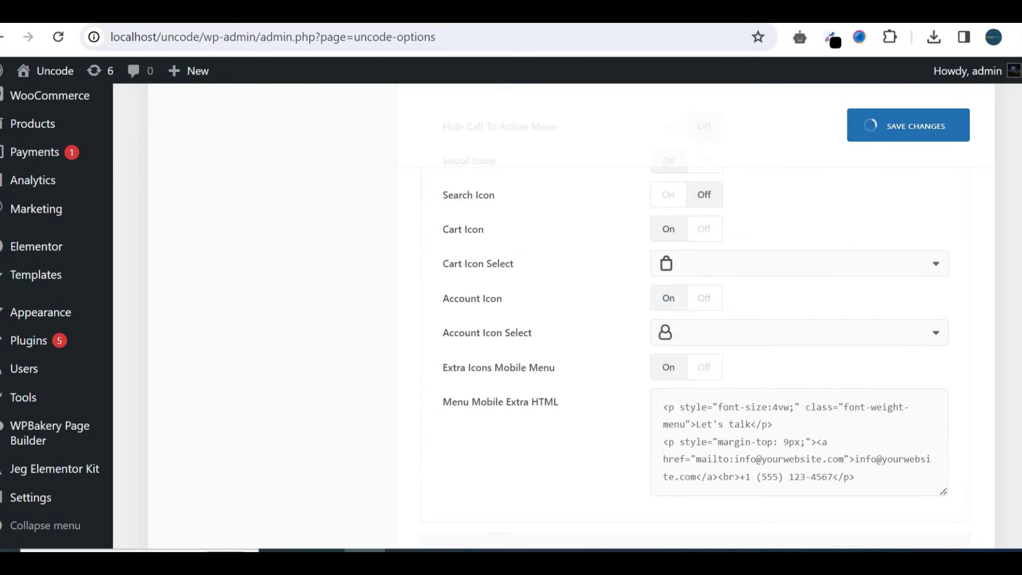
scroll(686, 319, "down", 2)
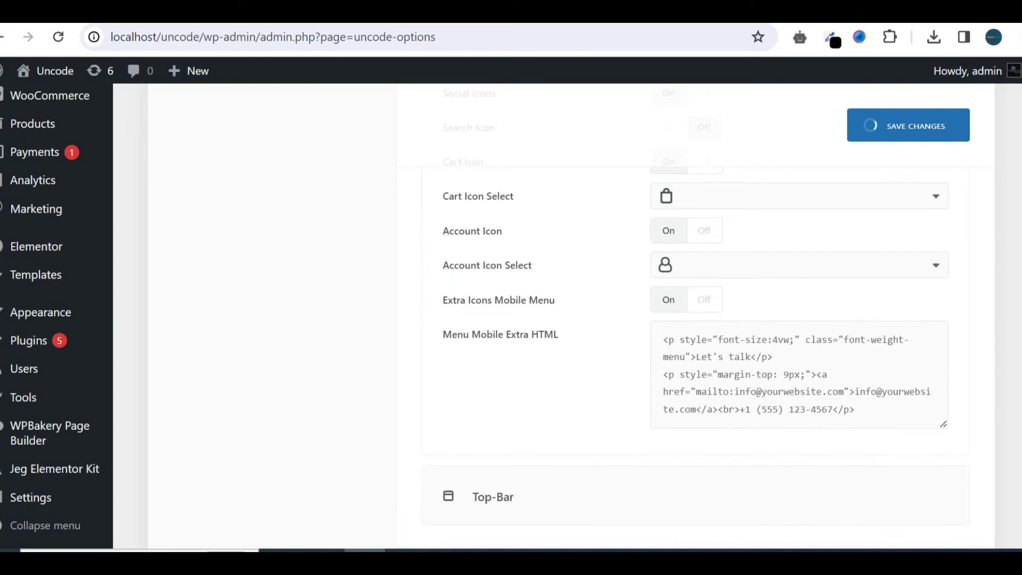
mouse_move(499, 367)
scroll(511, 320, "up", 1)
scroll(687, 320, "up", 1)
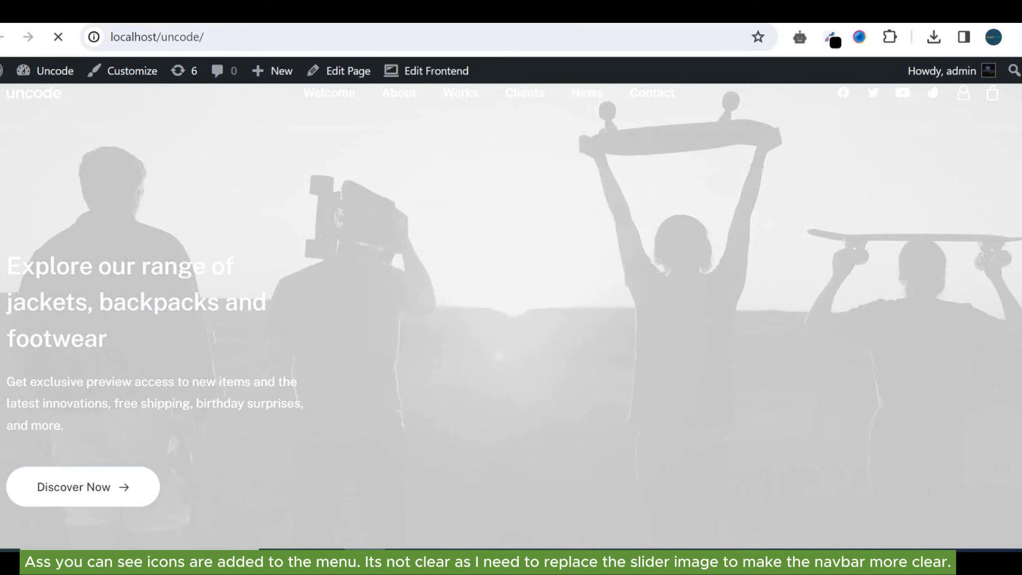
scroll(511, 320, "down", 3)
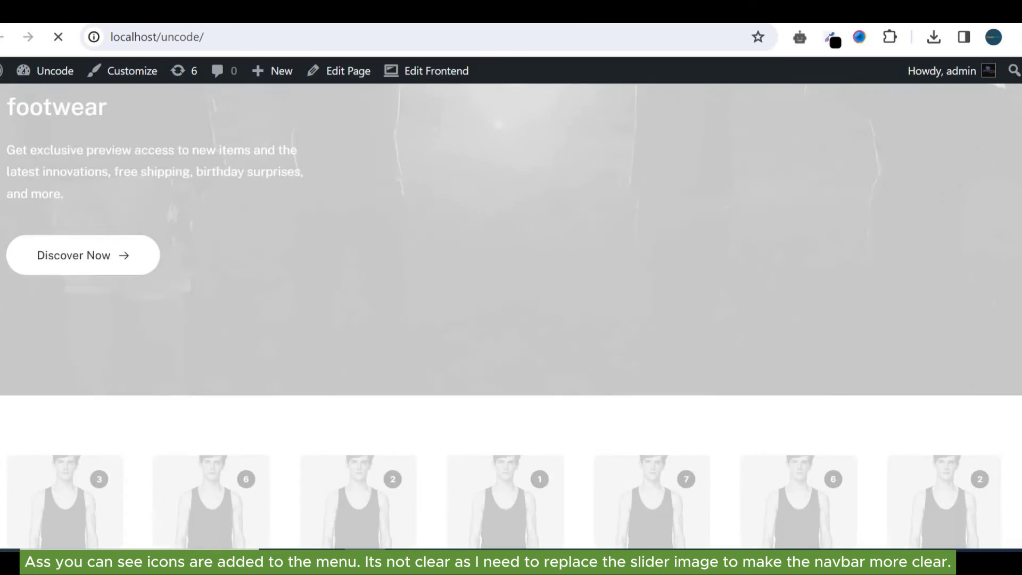
scroll(512, 320, "up", 3)
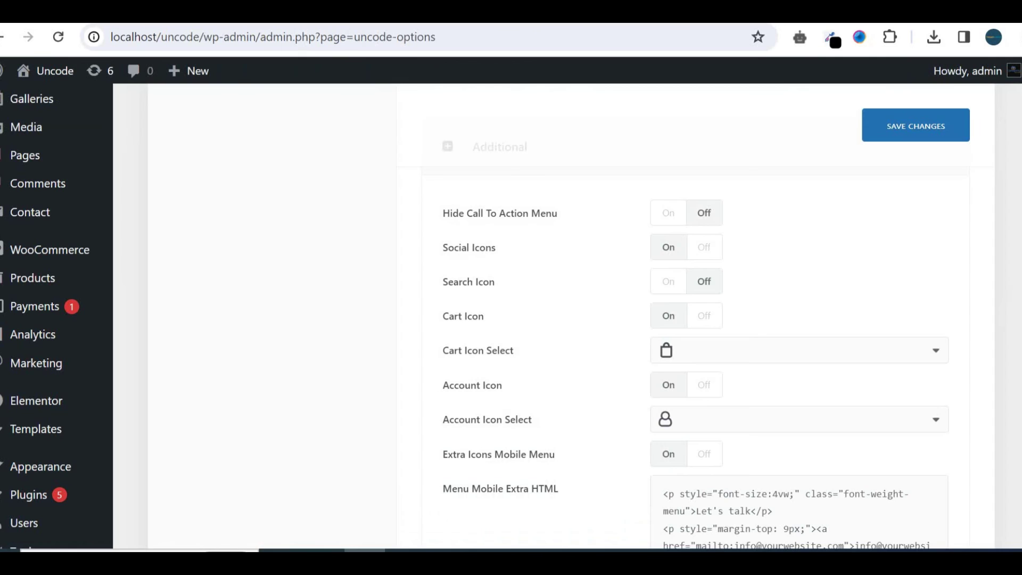
scroll(560, 319, "down", 4)
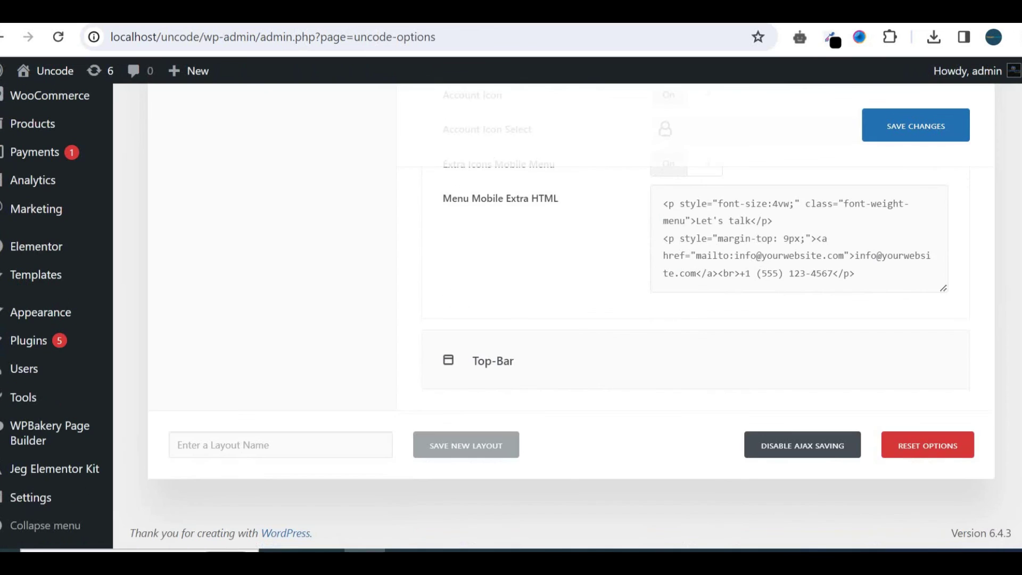
left_click(708, 379)
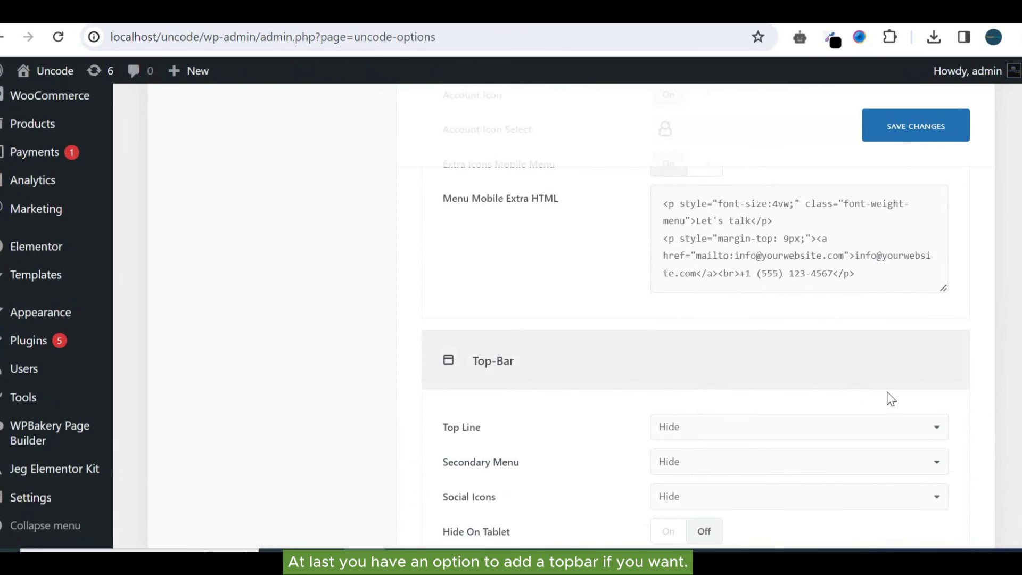
scroll(1013, 433, "up", 5)
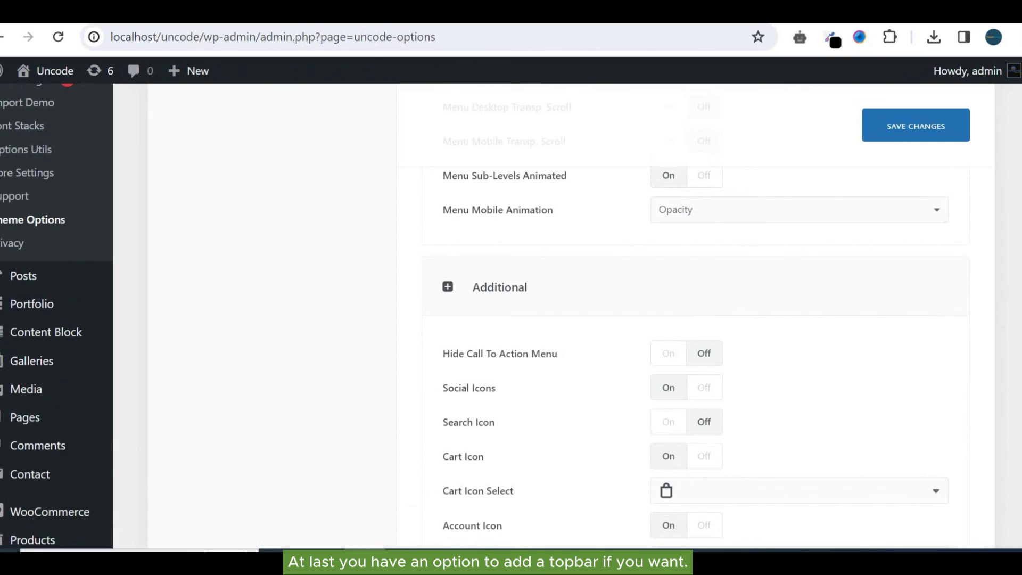
scroll(559, 320, "down", 1)
scroll(559, 319, "down", 4)
scroll(559, 320, "down", 2)
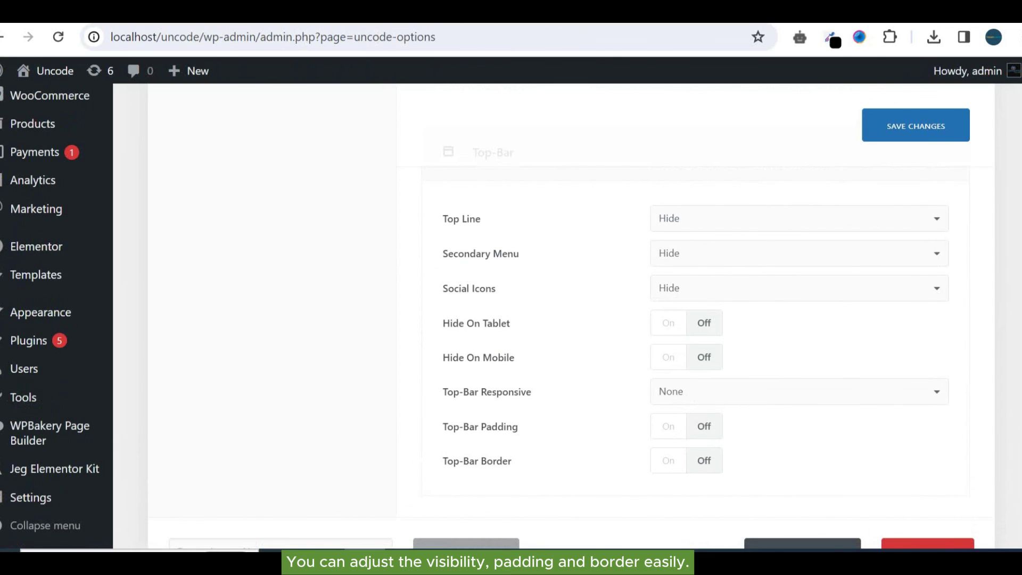
scroll(559, 320, "down", 1)
scroll(559, 319, "up", 1)
scroll(559, 320, "up", 1)
scroll(560, 320, "up", 1)
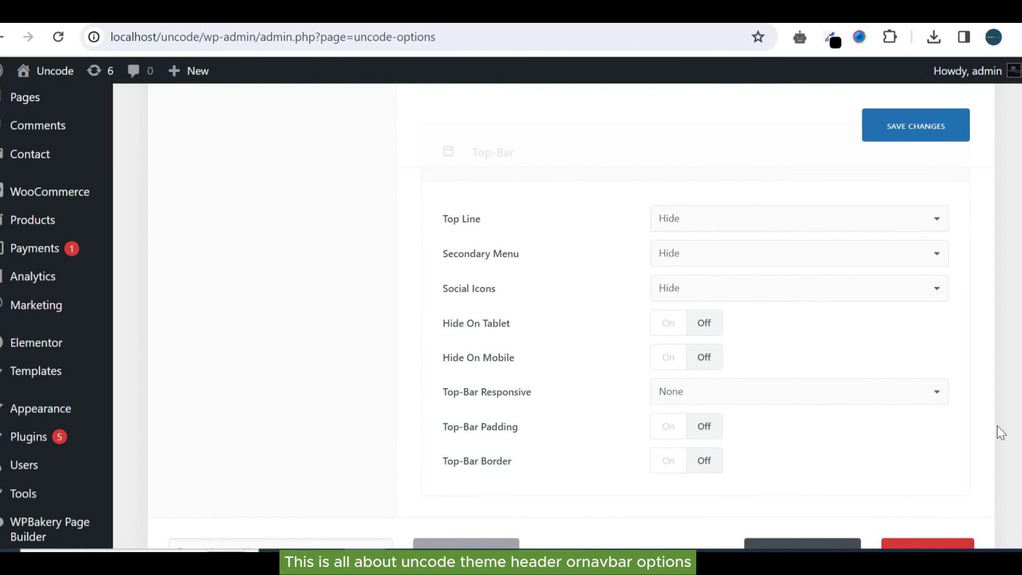
left_click(817, 255)
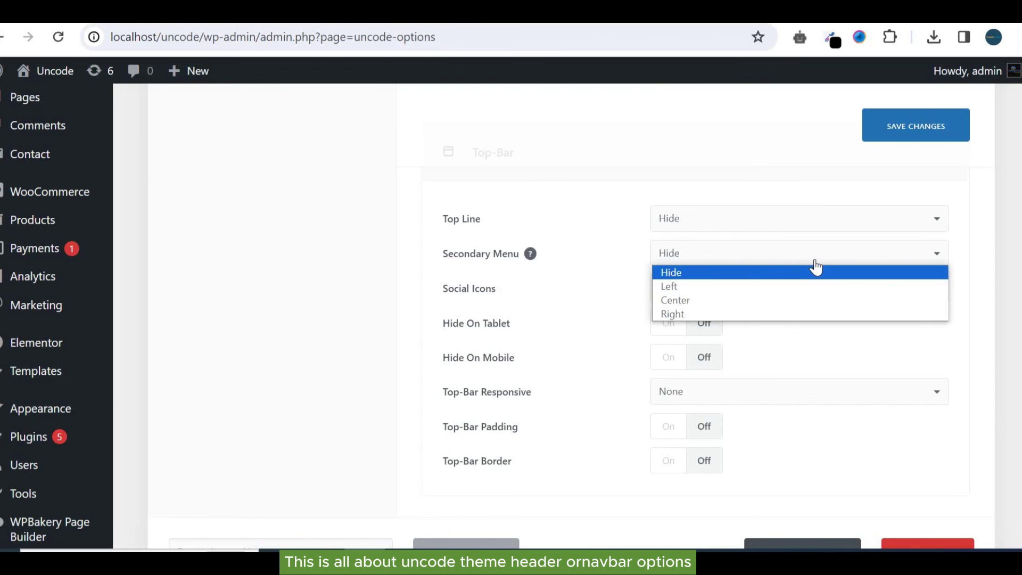
left_click(816, 266)
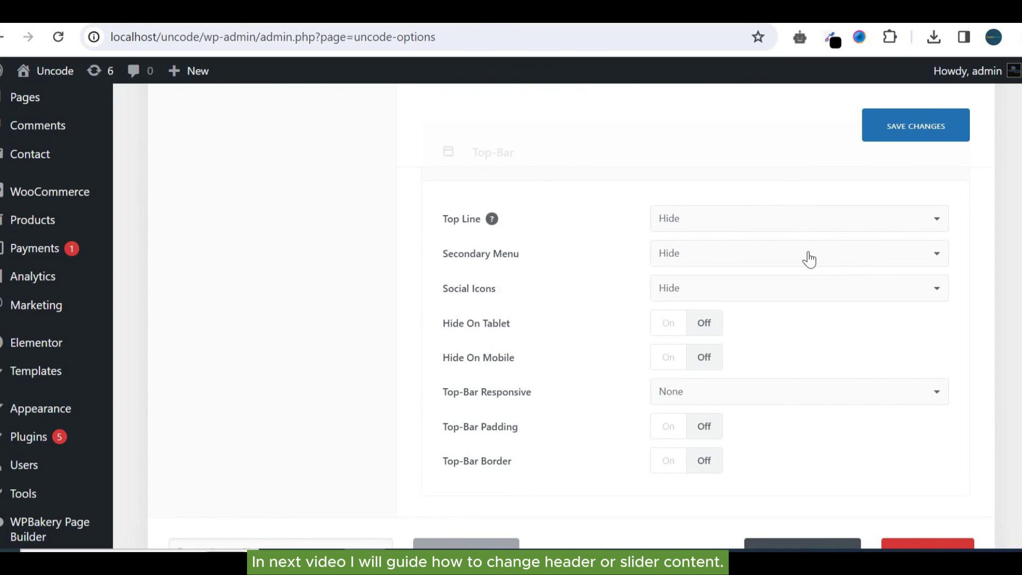